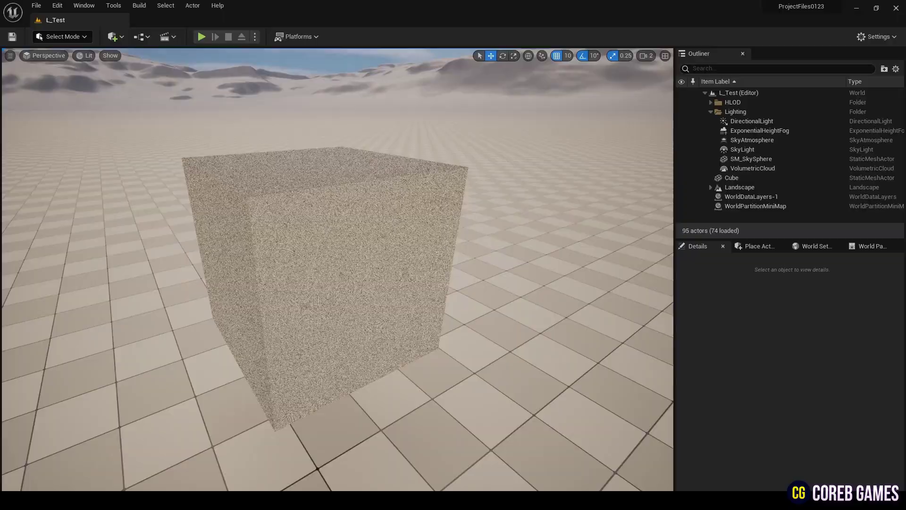
Create a new material named M_TVStatic in the Content folder
right_click_drag(338, 269, 265, 274)
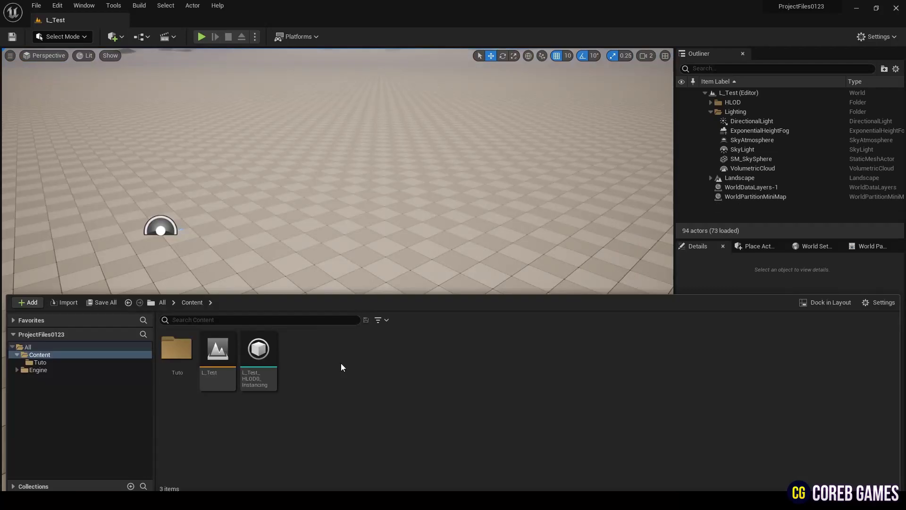
right_click(341, 364)
left_click(393, 159)
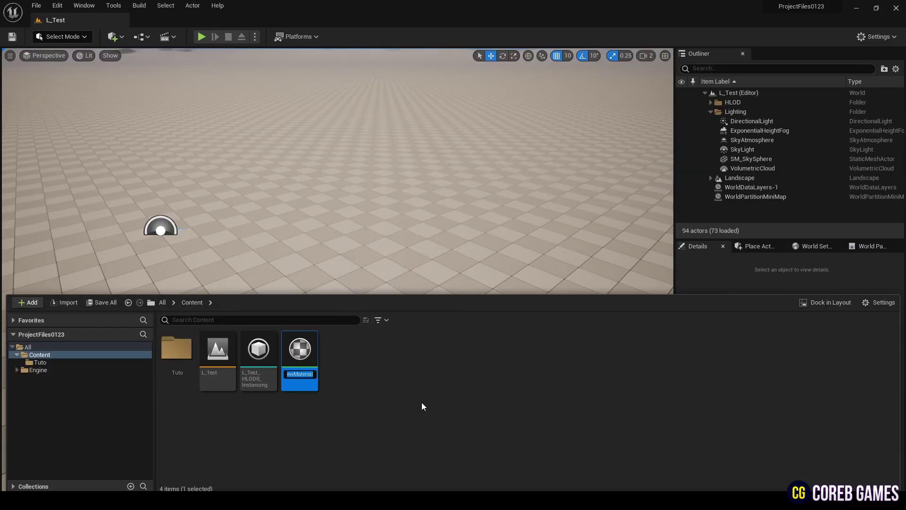
type("M_TVS")
key("Return")
Open the M_TVStatic material in the material editor, docked in the main window, and save it
key("ctrl+space")
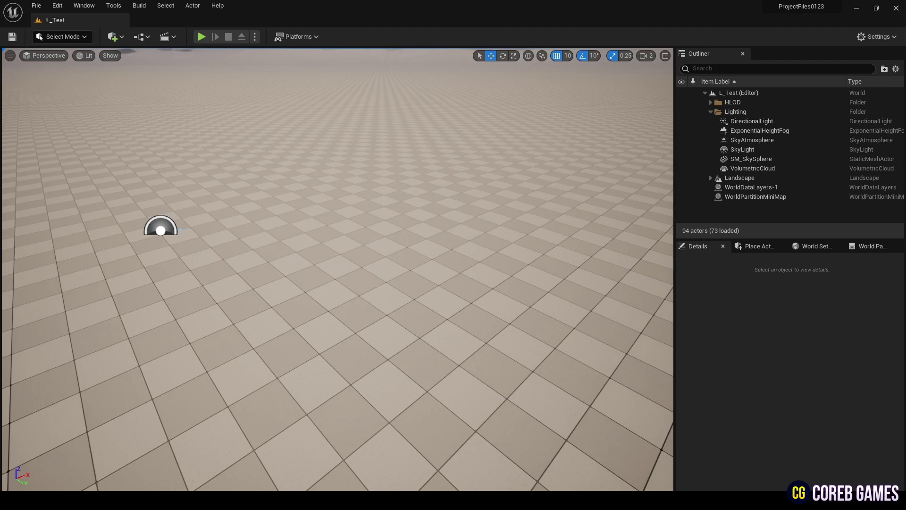
left_click_drag(905, 143, 312, 95)
left_click(609, 91)
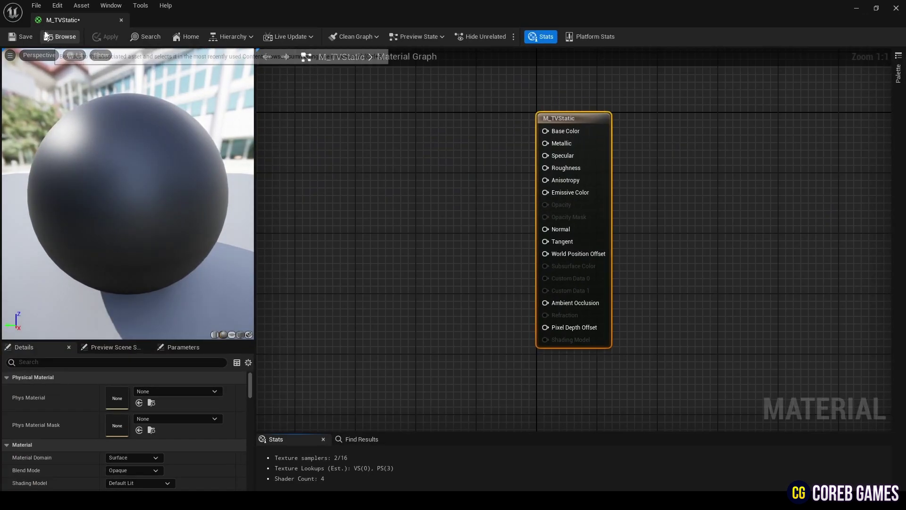
key("ctrl+s")
Add a Noise node ahead of the material output and place a duplicate below it
right_click_drag(439, 181, 602, 194)
right_click(444, 172)
type("n")
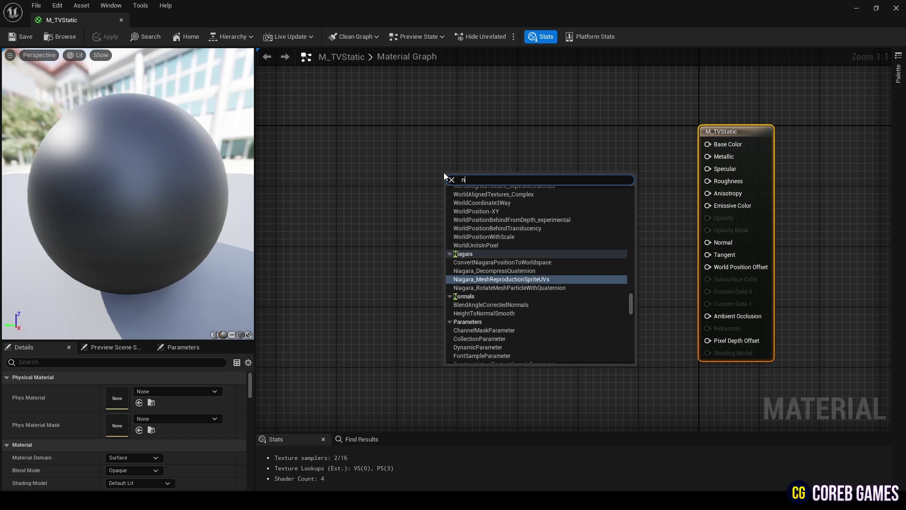
type("oise")
key("Return")
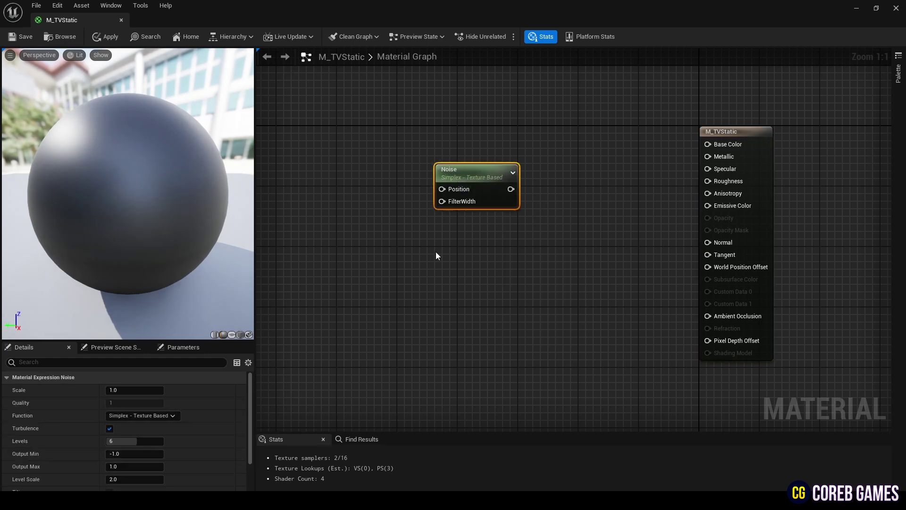
key("ctrl+d")
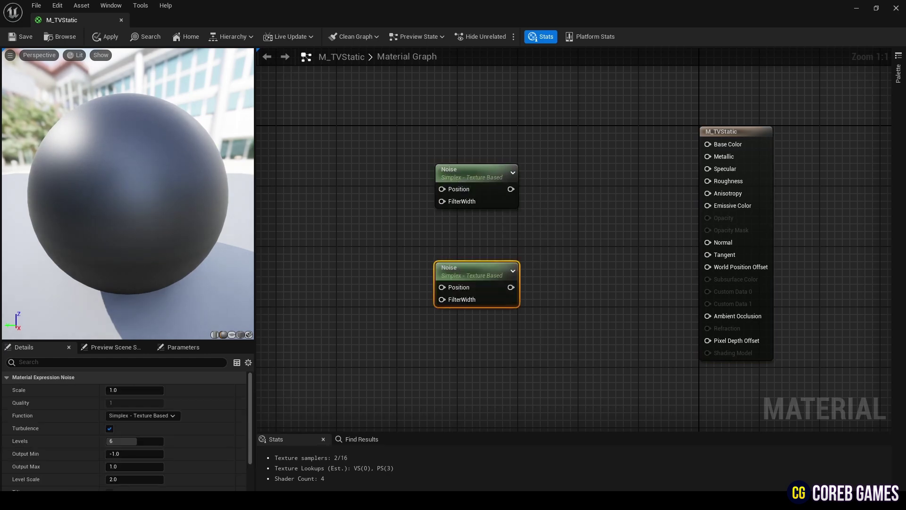
Set Output Min to -0.5 on both Noise nodes
left_click(491, 175)
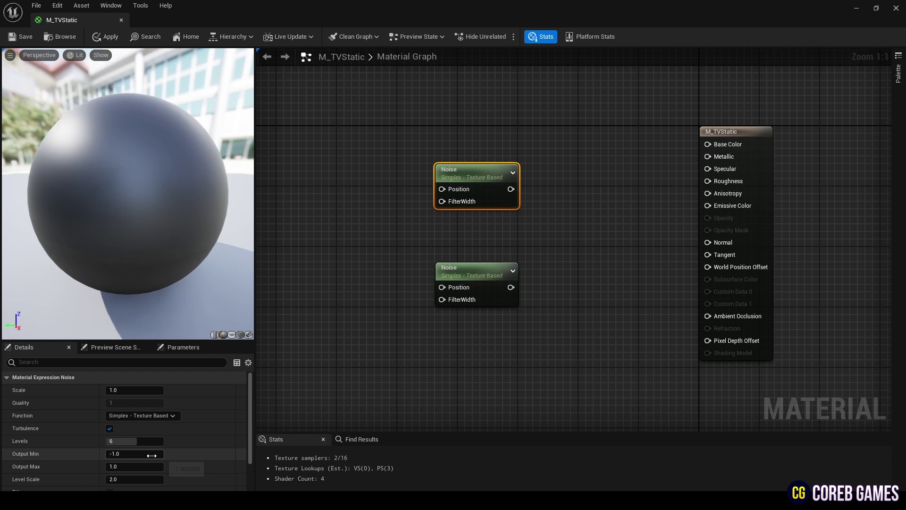
left_click(442, 287)
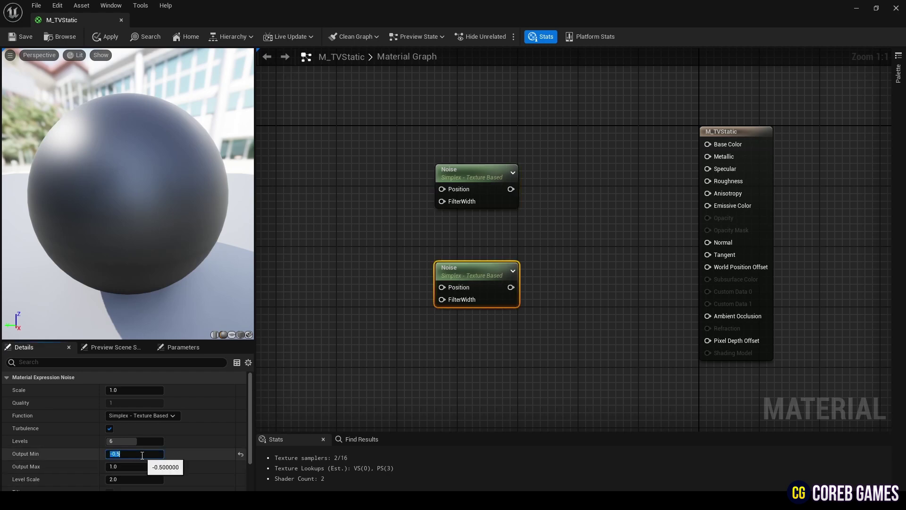
left_click(538, 223)
Add a Min node beside the Noise nodes and switch the preview mesh to a cube
right_click(542, 205)
type("min")
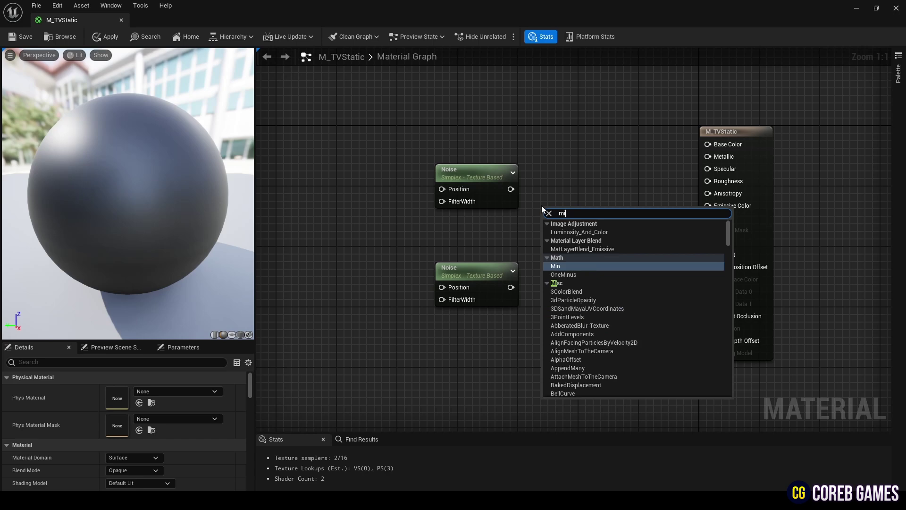
key("Return")
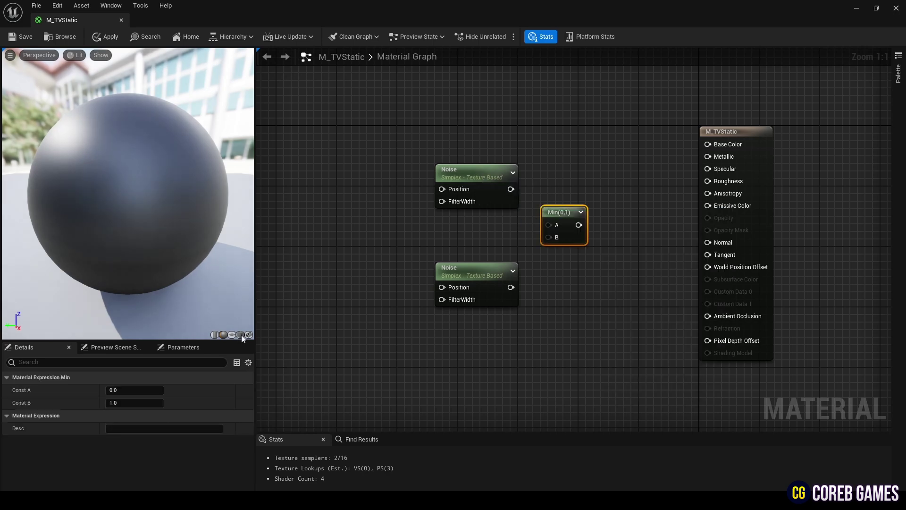
left_click(241, 335)
Connect the upper Noise to Min's A and the lower Noise to B, and preview the Min node
left_click_drag(549, 228, 549, 227)
left_click_drag(511, 287, 511, 290)
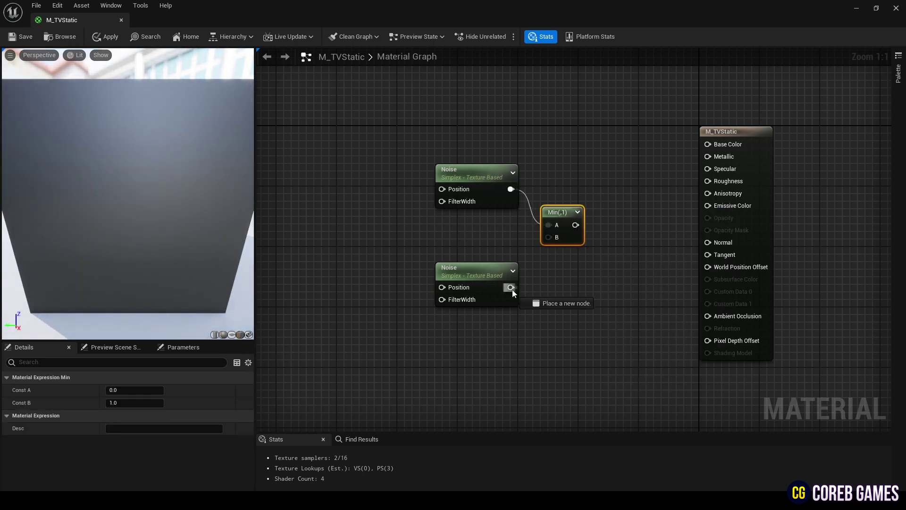
right_click(550, 214)
left_click(576, 237)
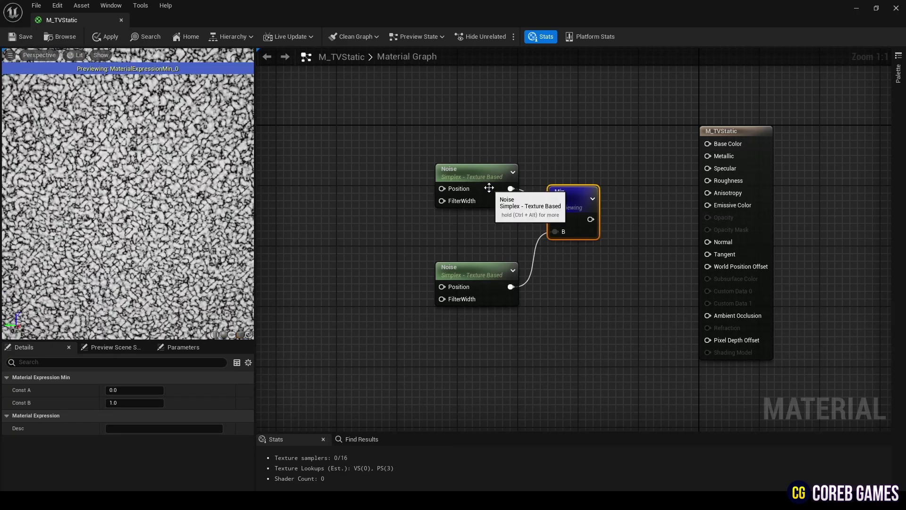
Set the upper Noise node's Scale to 10 and the lower Noise node's Scale to 12
left_click(488, 188)
left_click(153, 394)
type("10")
key("Return")
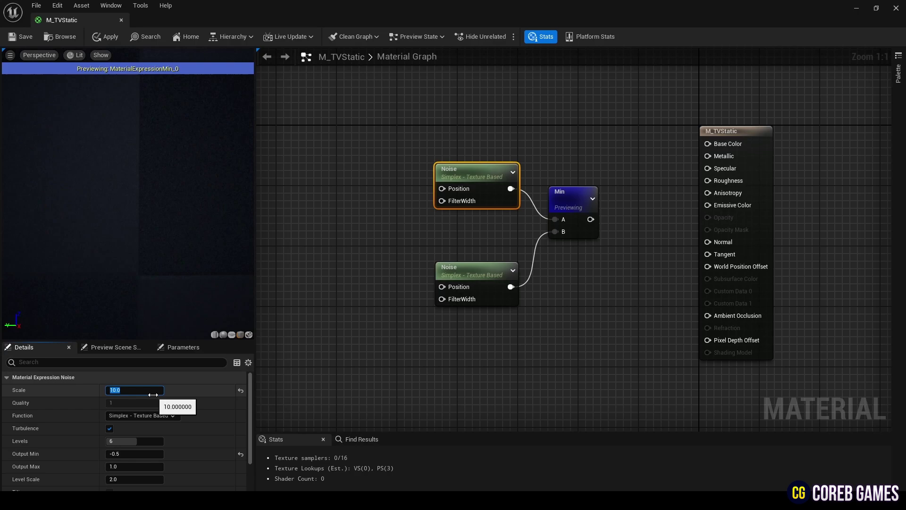
type("12")
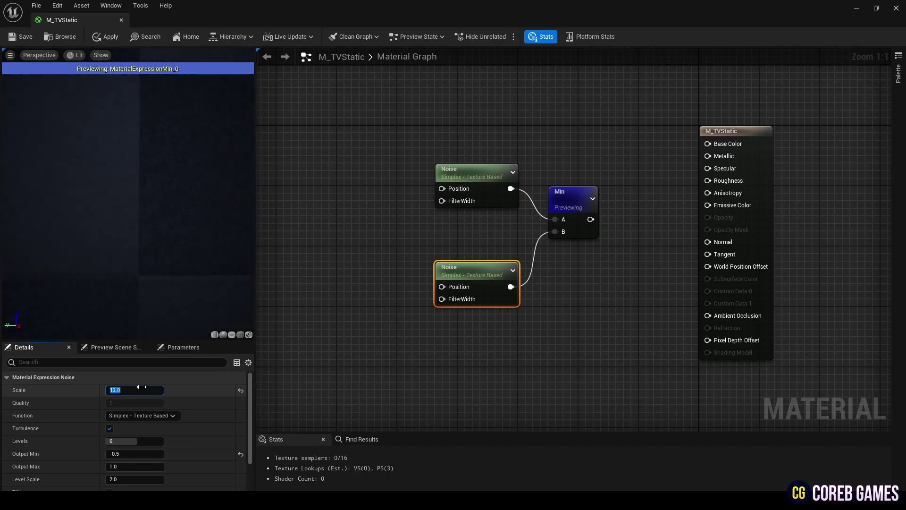
key("Return")
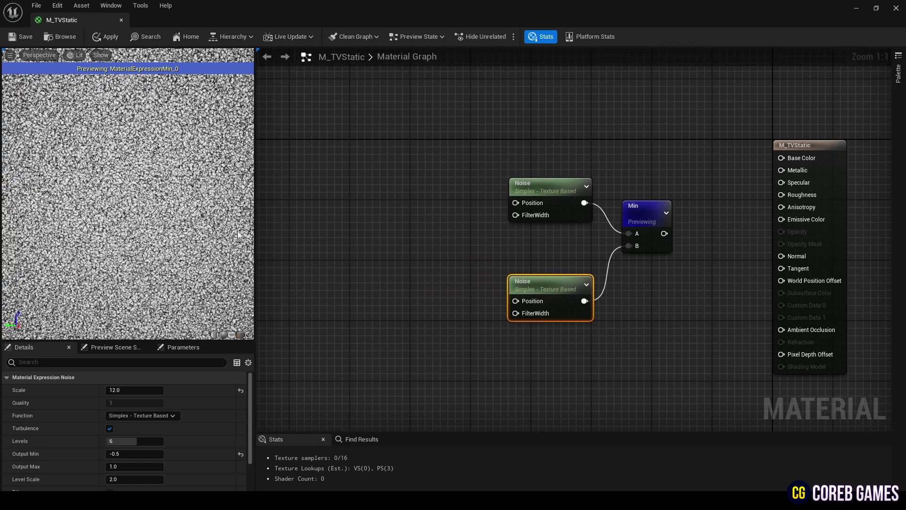
Shift both Noise nodes and the Min node together slightly farther from the material output node
right_click_drag(146, 194, 146, 246)
left_click_drag(147, 194, 174, 165)
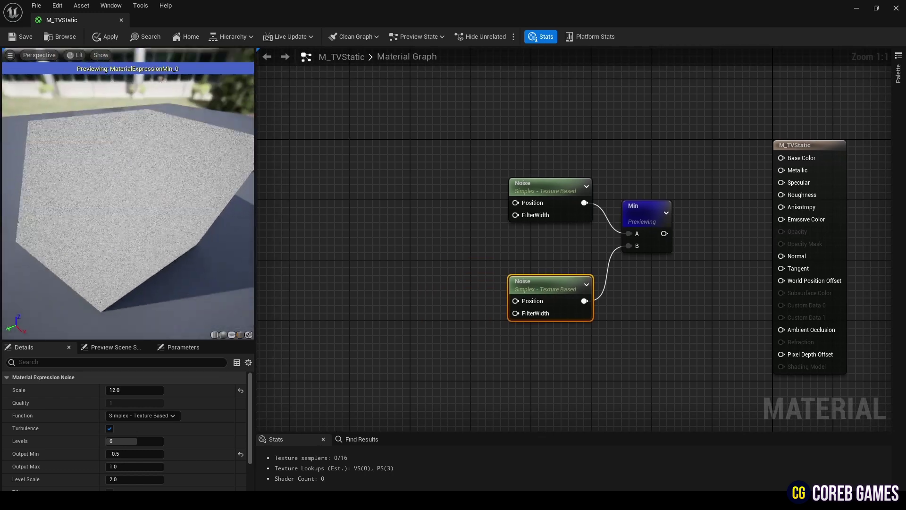
right_click_drag(505, 239, 539, 234)
left_click_drag(707, 180, 594, 292)
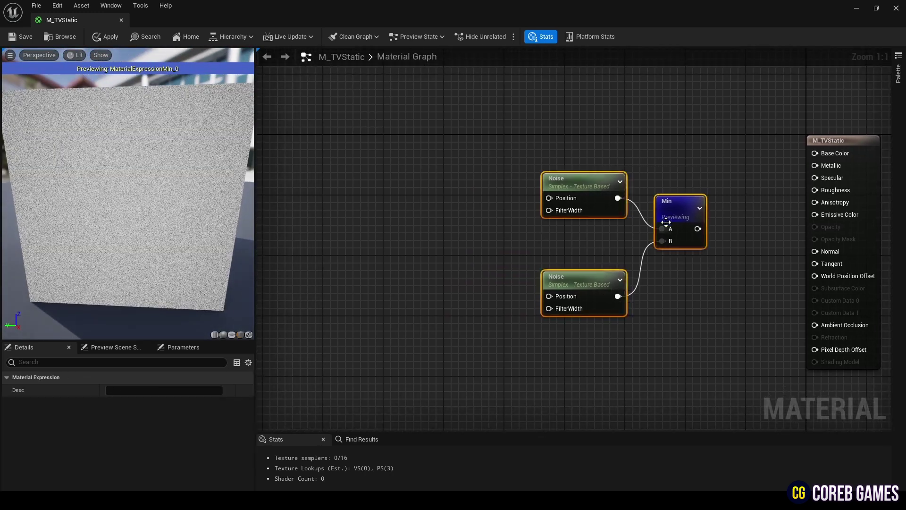
left_click_drag(667, 222, 644, 223)
Add an Absolute World Position node well ahead of the Noise nodes
left_click(415, 167)
right_click_drag(415, 167, 548, 184)
right_click_drag(381, 166, 445, 176)
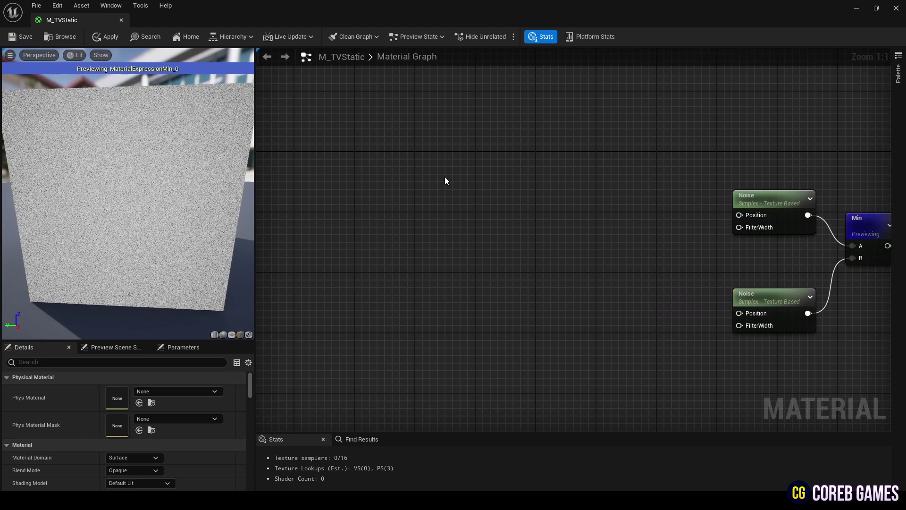
right_click(445, 177)
type("ab")
key("BackSpace")
key("BackSpace")
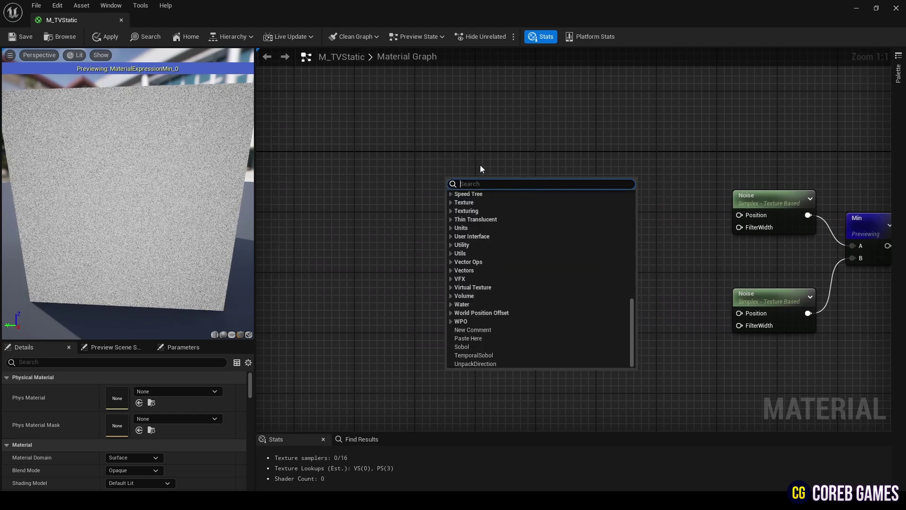
type("wor")
key("Return")
left_click_drag(492, 196, 417, 204)
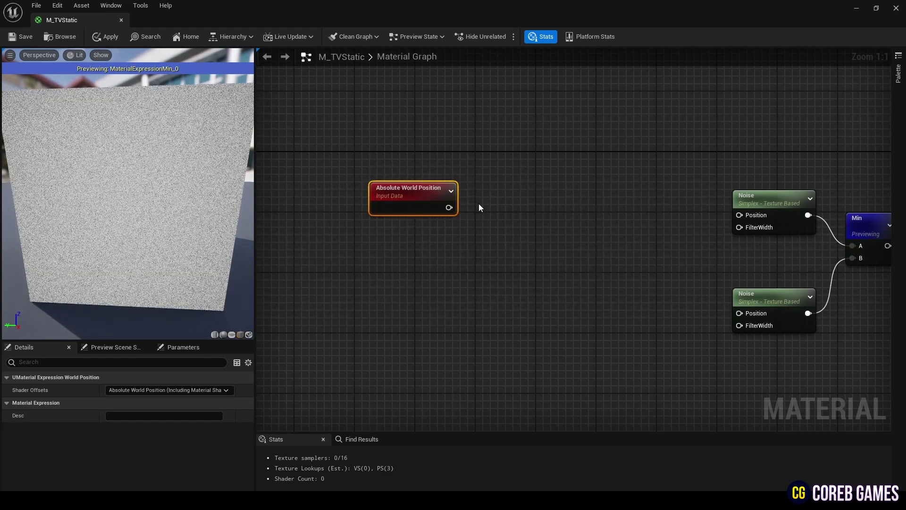
Add a Multiply node between the Absolute World Position node and the Noise nodes
left_click(479, 203)
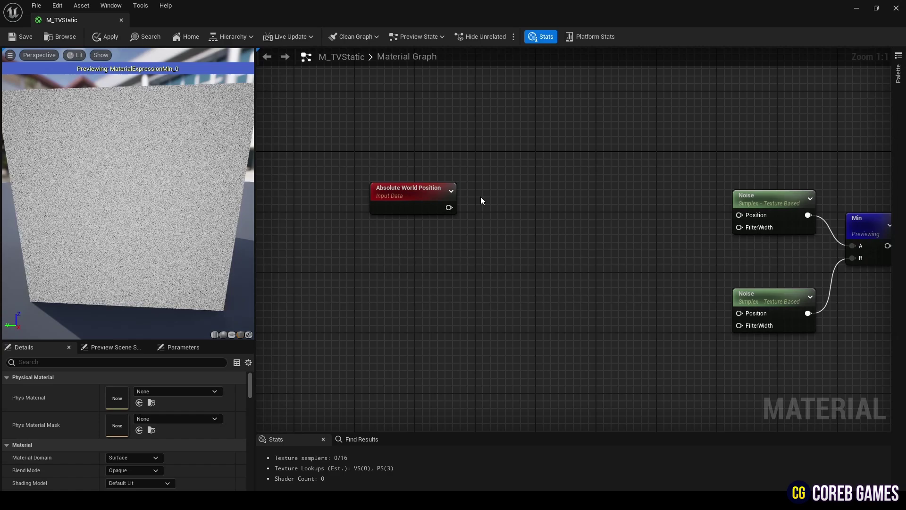
left_click(481, 197)
left_click(413, 241)
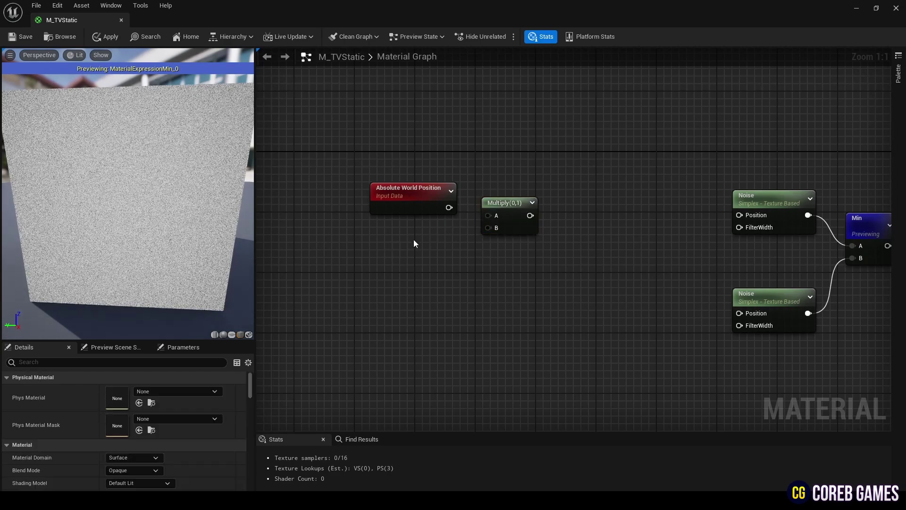
Add a scalar parameter named PixlateAmount with a default value of 30 below Absolute World Position
left_click(401, 245)
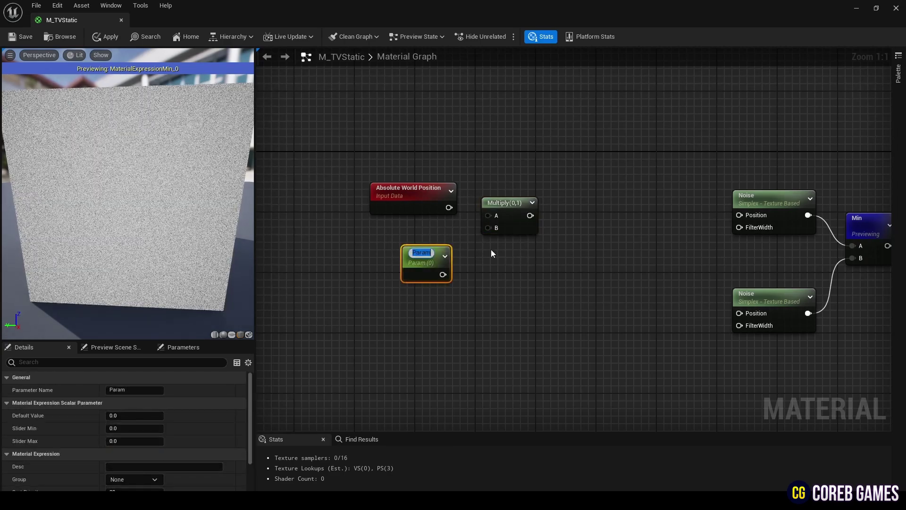
type("PixlateAmount")
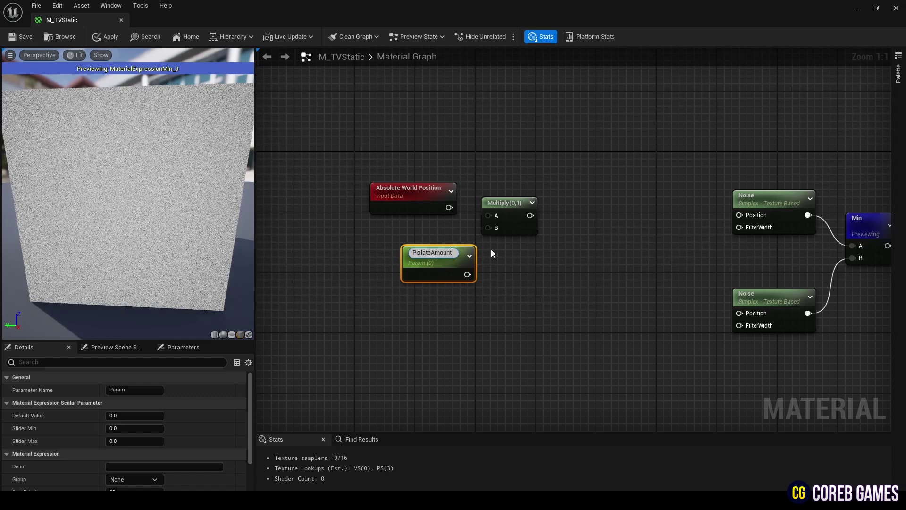
key("Return")
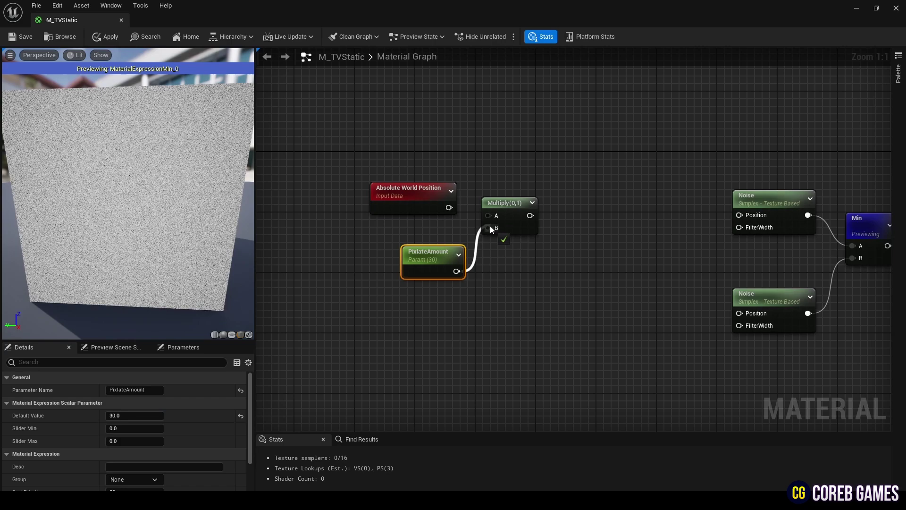
Connect Absolute World Position to Multiply's A and PixlateAmount to its B, aligning the Multiply node with its inputs
left_click_drag(451, 209, 489, 215)
left_click(501, 203)
left_click(550, 228)
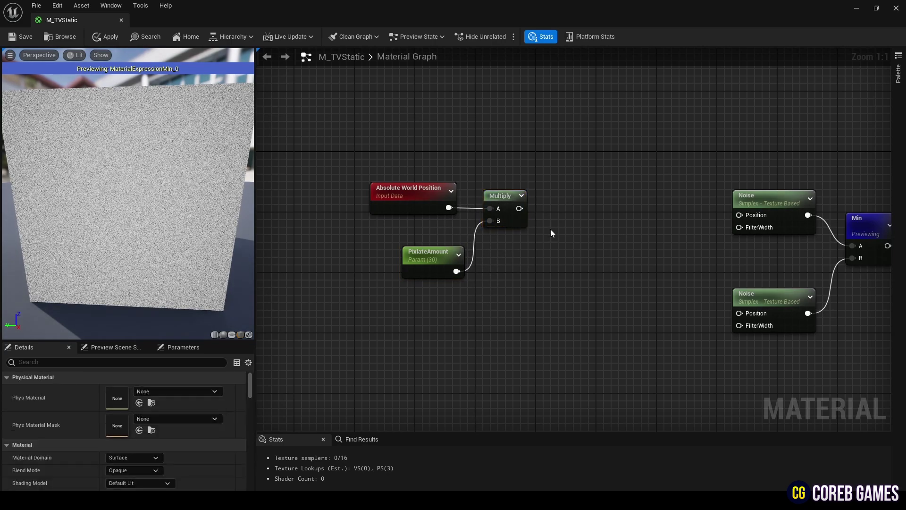
Add a Floor node fed by the Multiply output and preview it on the cube
right_click(557, 194)
type("flo")
key("Return")
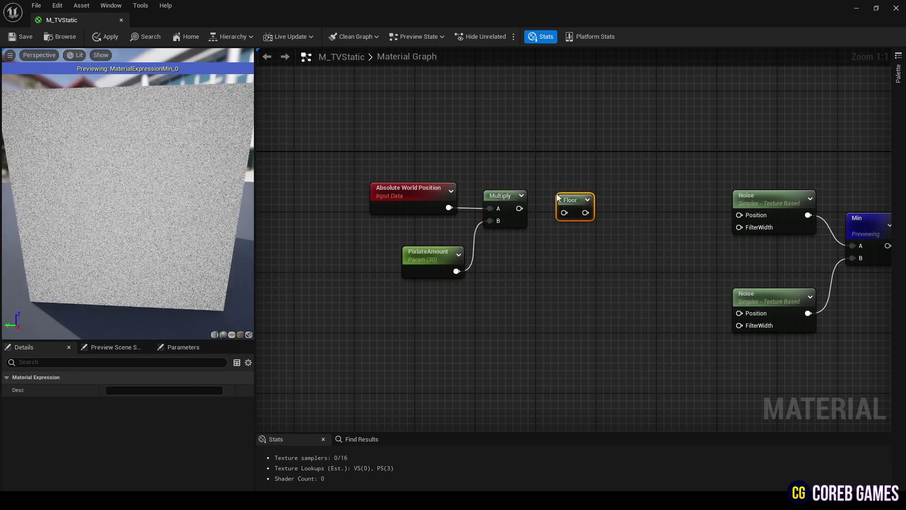
left_click_drag(566, 215, 565, 214)
key("space")
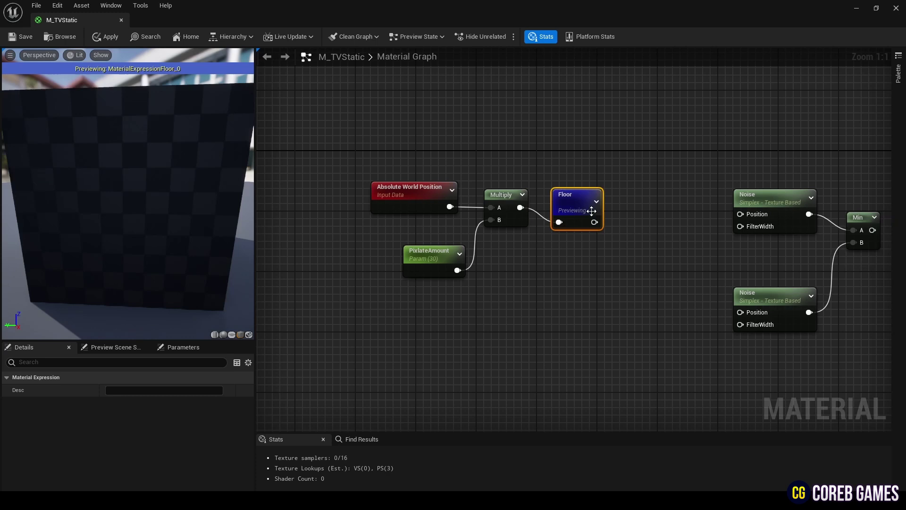
scroll(191, 190, "down", 3)
left_click_drag(191, 190, 156, 212)
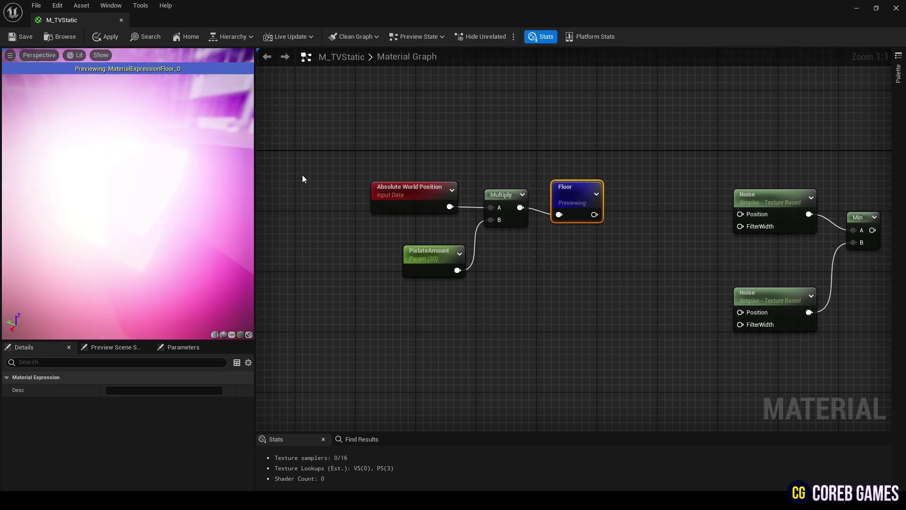
Add a Divide node with Floor connected to A and PixlateAmount to B, and preview it
left_click(630, 204)
key("d")
left_click(622, 197)
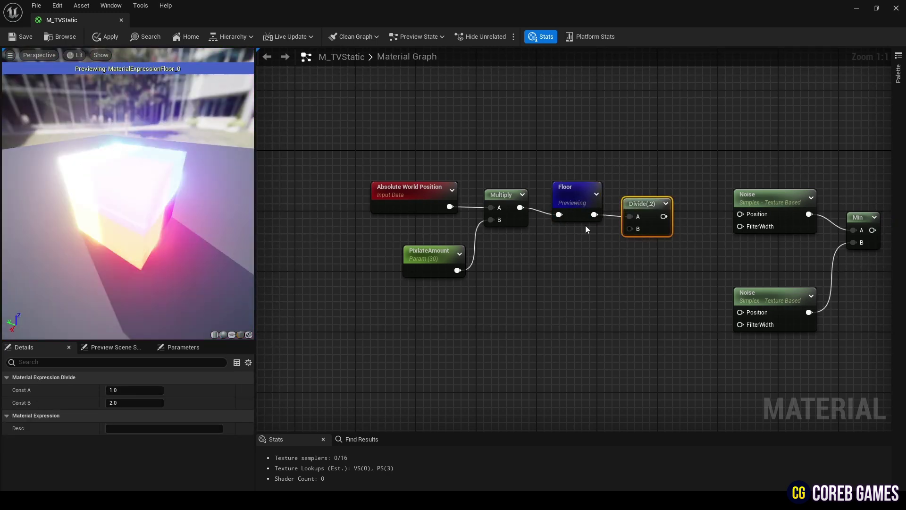
left_click_drag(634, 231, 635, 231)
right_click(632, 210)
left_click(654, 224)
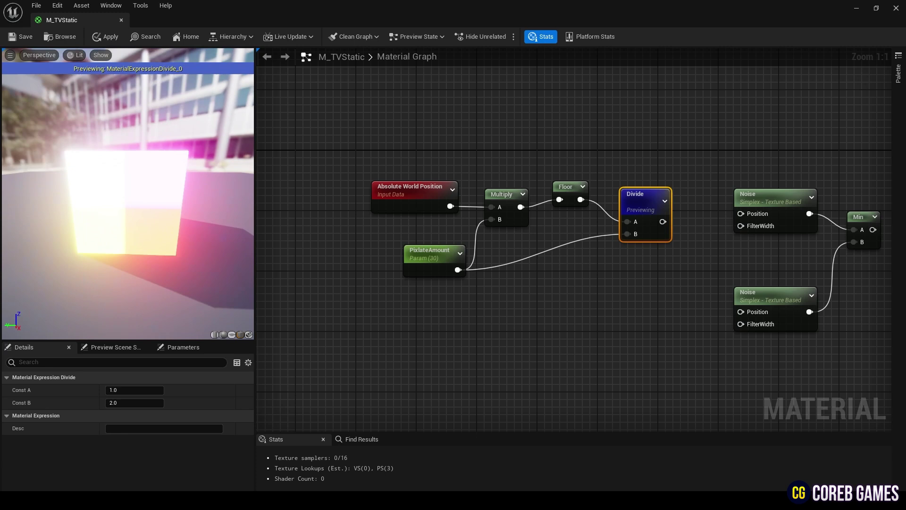
left_click_drag(190, 193, 174, 194)
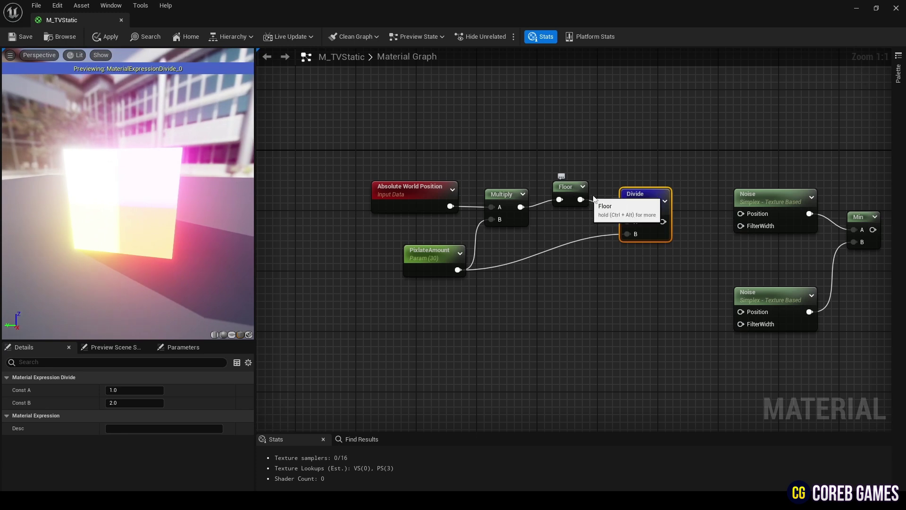
Connect the Divide output to the Position input of both Noise nodes
left_click_drag(663, 221, 741, 215)
left_click_drag(671, 233, 740, 311)
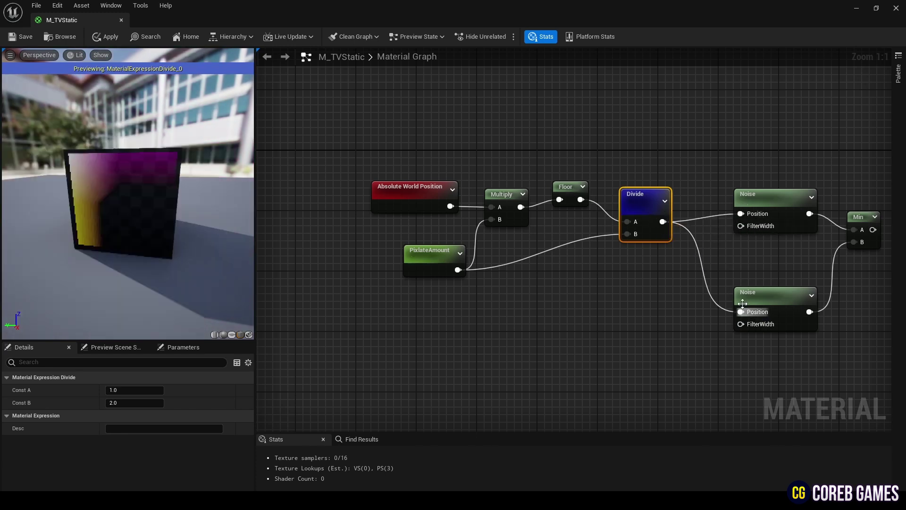
Stop previewing the Divide node and preview the Min node's noise on the cube
right_click(644, 202)
left_click(685, 221)
right_click_drag(707, 198, 560, 194)
right_click(717, 213)
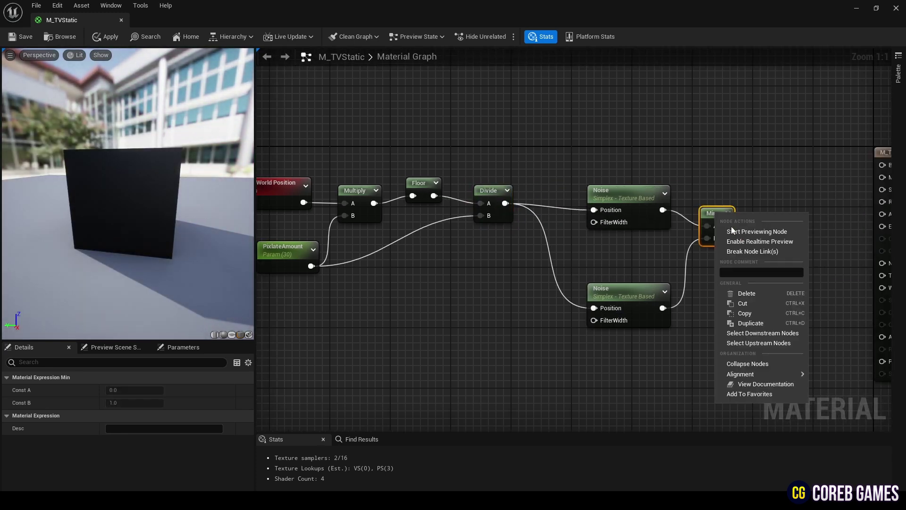
left_click(740, 223)
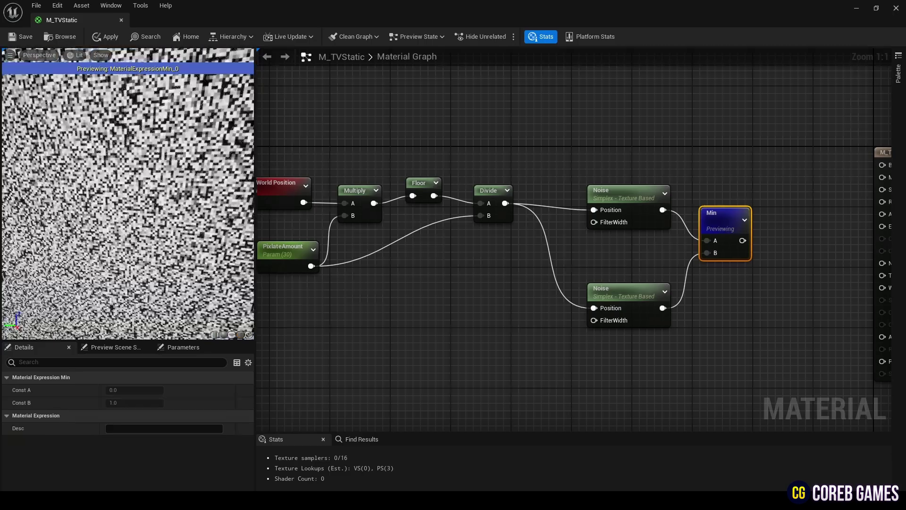
right_click_drag(146, 179, 146, 128)
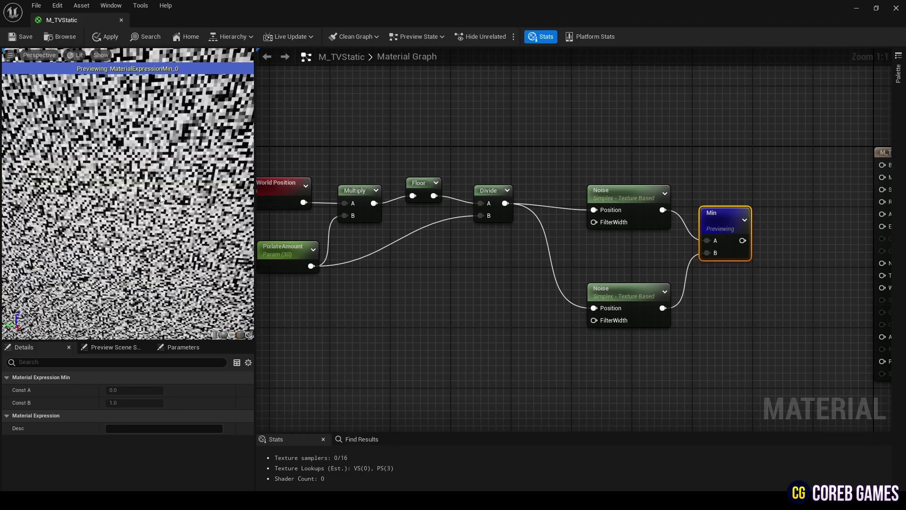
right_click_drag(161, 200, 160, 255)
left_click_drag(160, 199, 166, 179)
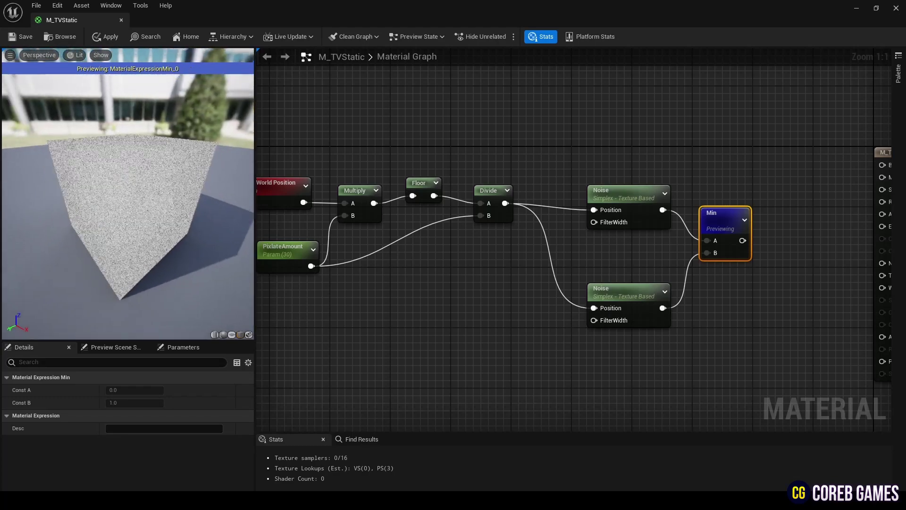
Straighten the node chain up to Divide and move it away from the Noise nodes to make room
right_click_drag(462, 230, 539, 217)
left_click(495, 181)
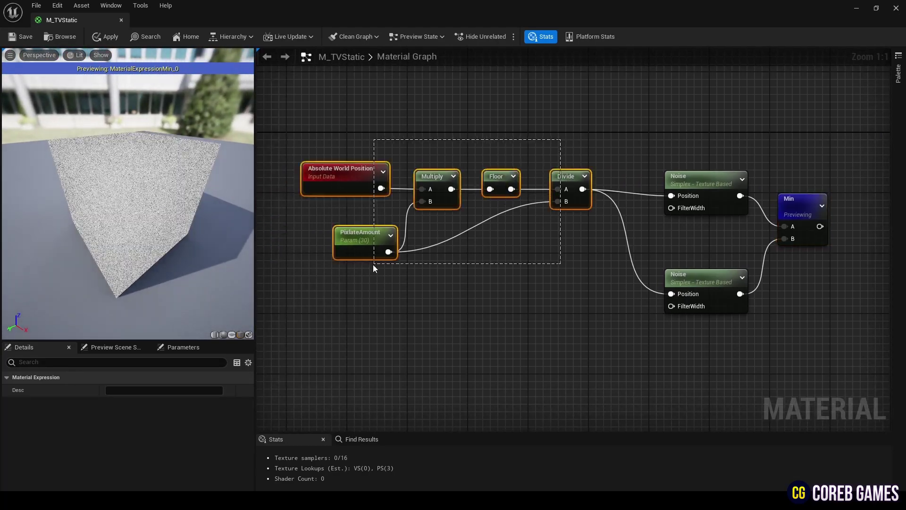
left_click_drag(568, 179, 485, 188)
Insert one Add node between Divide and each Noise node's Position, with Divide feeding input A of both
left_click(568, 174)
key("a")
left_click(577, 180)
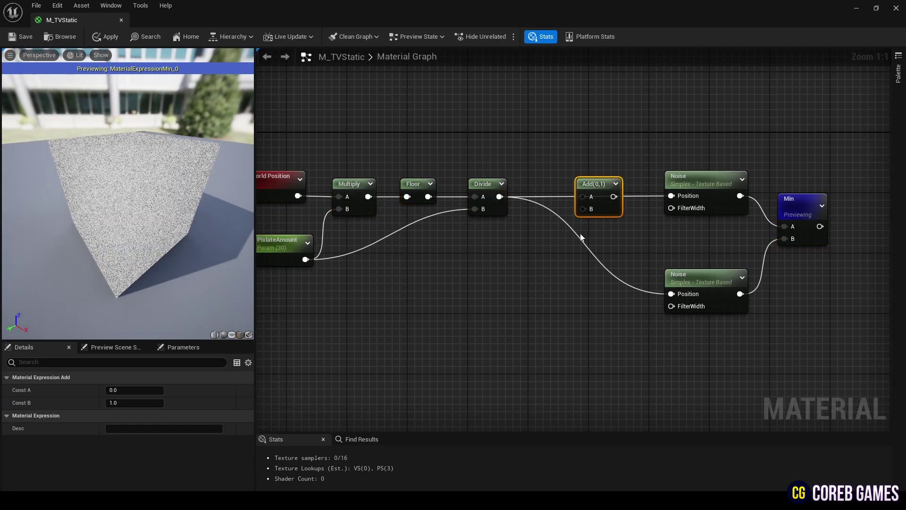
right_click_drag(590, 250, 559, 199)
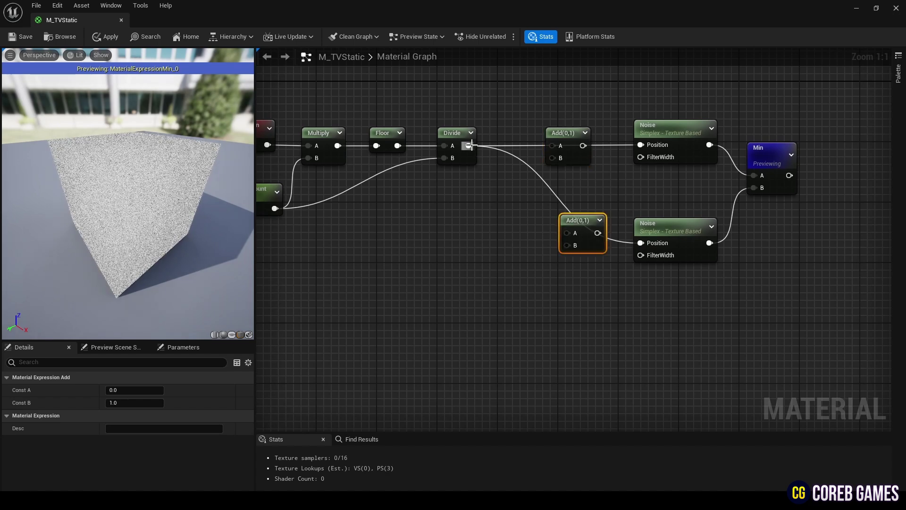
left_click_drag(645, 150, 641, 145)
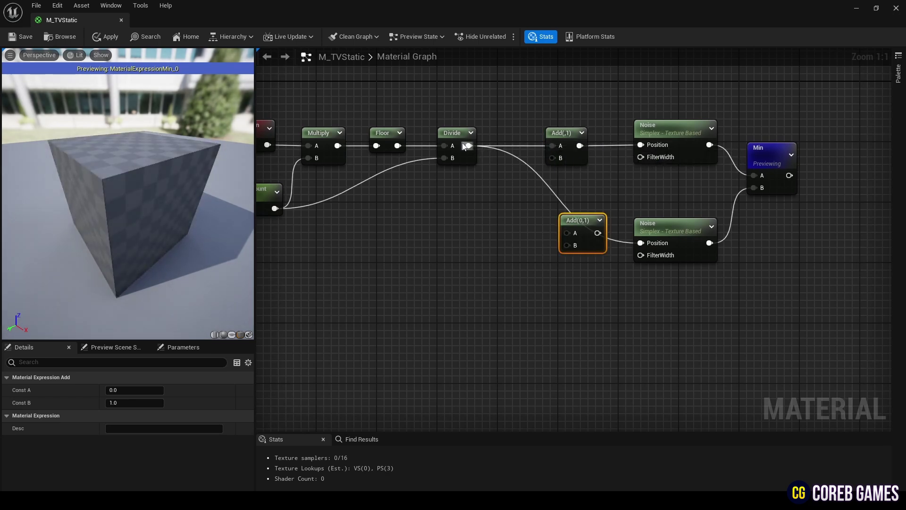
left_click_drag(469, 145, 559, 200)
left_click_drag(571, 232, 561, 223)
Add a Time node and connect it to input B of the upper Add node
right_click(411, 204)
type("time")
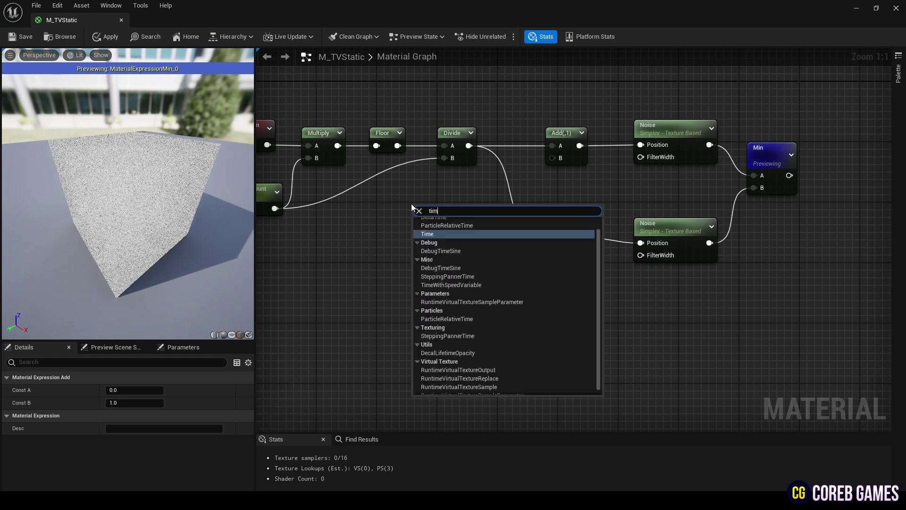
key("Return")
left_click_drag(545, 163, 551, 159)
left_click(485, 256)
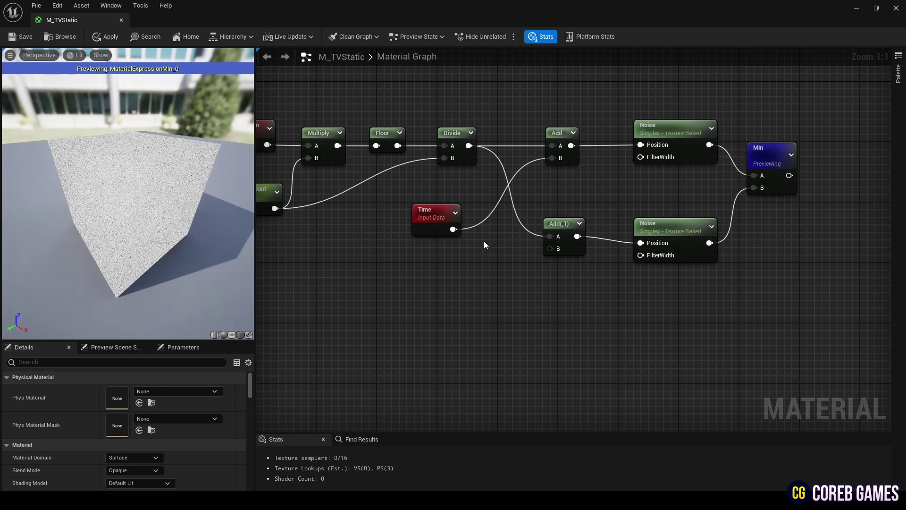
Add a Multiply node with Const B -1, feed Time into its A, and connect its output to the lower Add's B
left_click(484, 242)
left_click(155, 402)
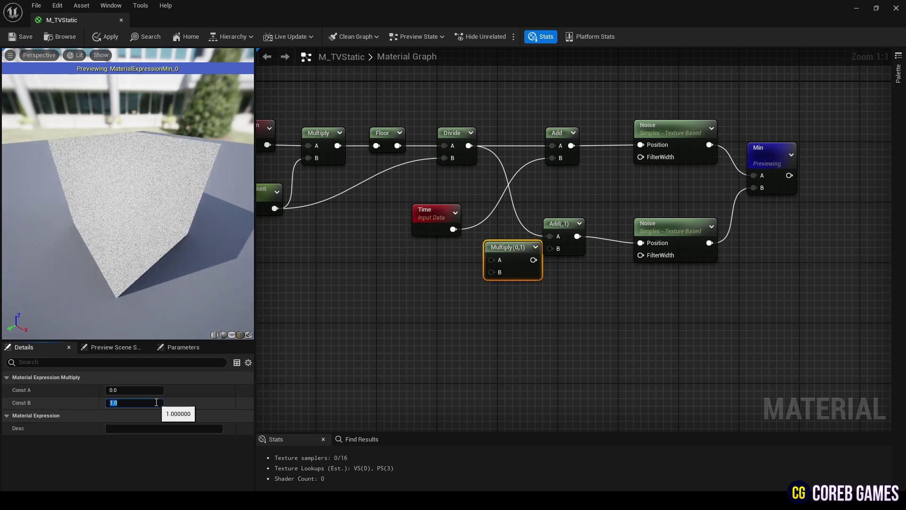
type("-1")
key("Return")
left_click_drag(456, 233, 552, 249)
scroll(177, 199, "up", 4)
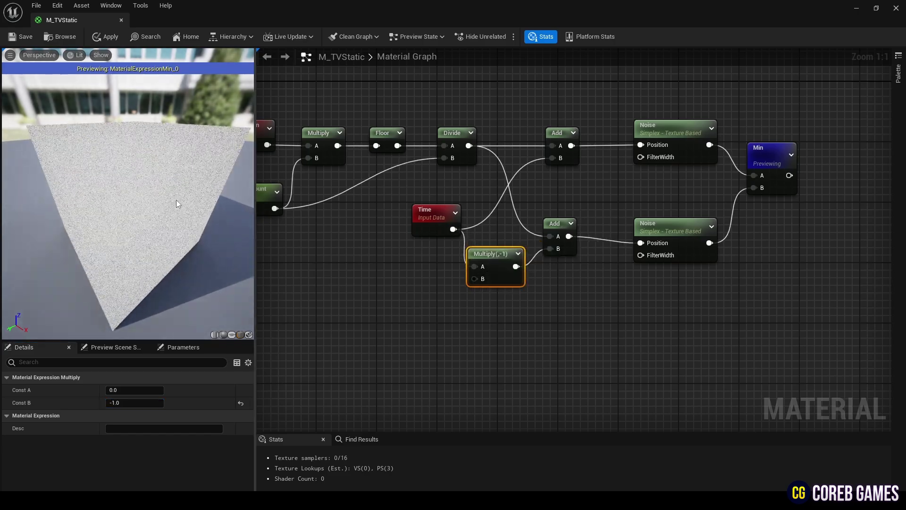
mouse_move(177, 199)
left_mouse_down()
mouse_move(127, 189)
mouse_move(127, 222)
mouse_move(127, 189)
mouse_move(155, 203)
mouse_move(142, 201)
mouse_move(151, 217)
mouse_move(169, 203)
left_mouse_up()
scroll(139, 190, "down", 5)
Add a Power node with the Min output connected to Base, and preview it on the cube
right_click_drag(830, 162, 671, 176)
right_click(671, 178)
type("power")
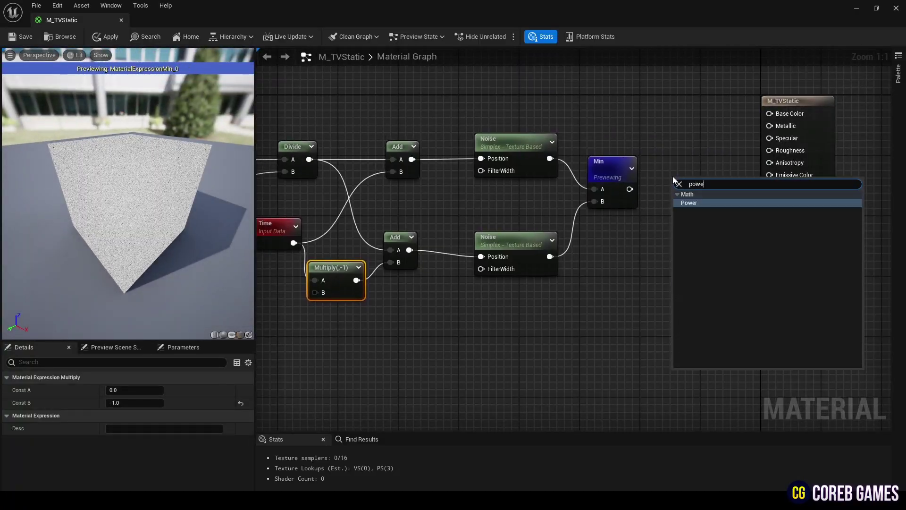
key("Return")
left_click_drag(630, 189, 678, 195)
left_click_drag(683, 183, 673, 177)
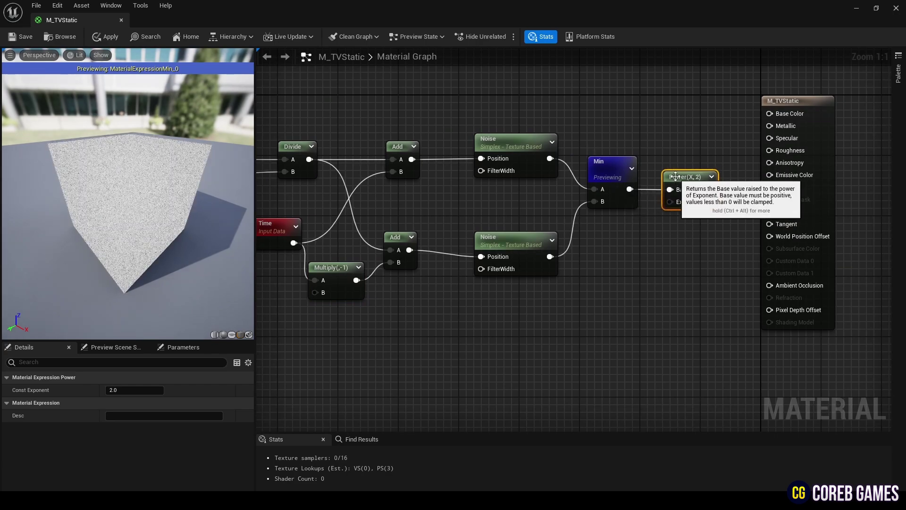
right_click_drag(686, 181, 694, 184)
key("space")
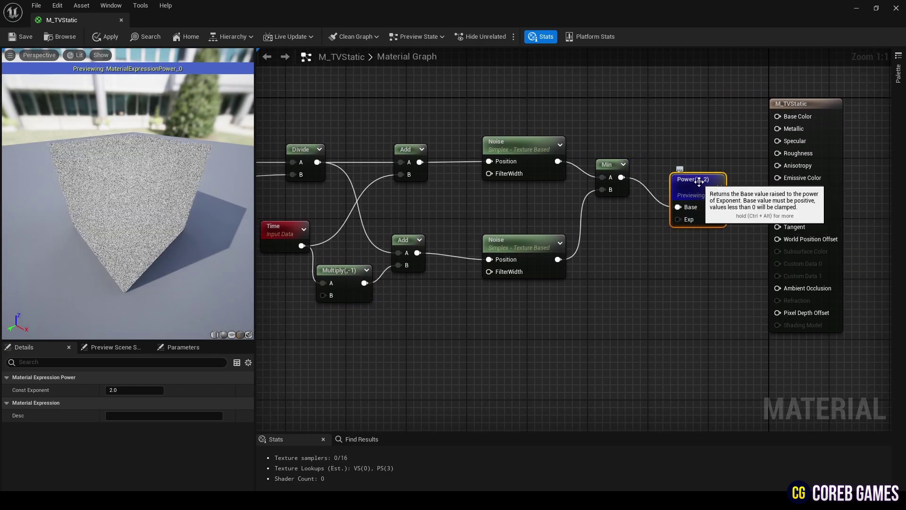
Connect Power to the material's Base Color, stop previewing the Power node, and align it with Min
left_click_drag(717, 206, 777, 116)
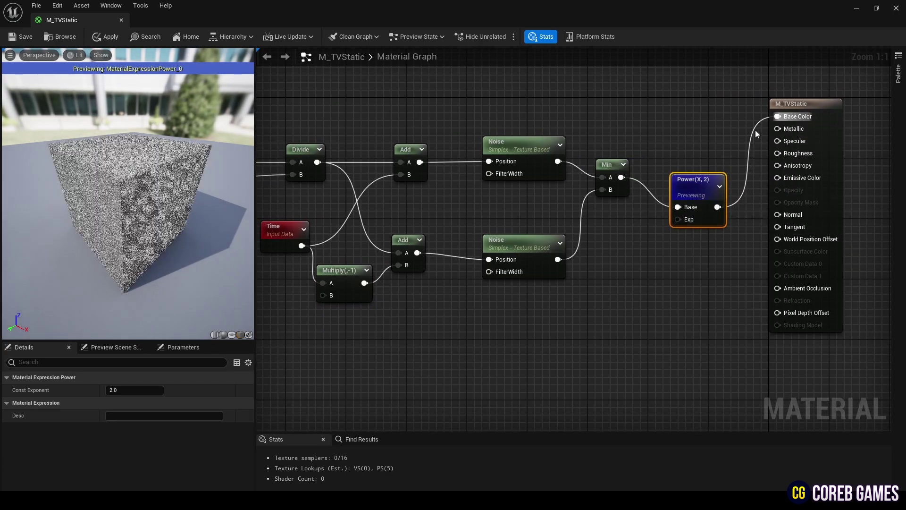
right_click(694, 185)
left_click(705, 196)
left_click_drag(705, 197, 698, 181)
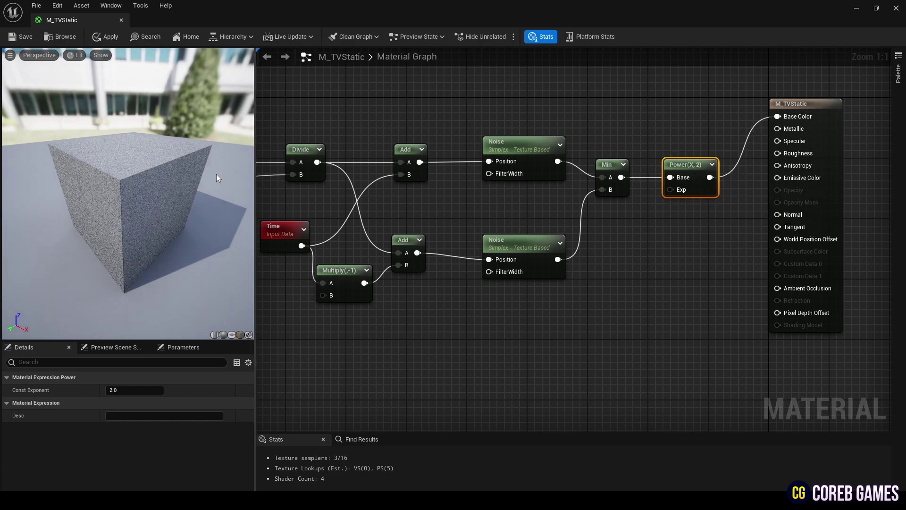
mouse_move(217, 174)
left_mouse_down()
mouse_move(217, 222)
mouse_move(216, 174)
left_mouse_up()
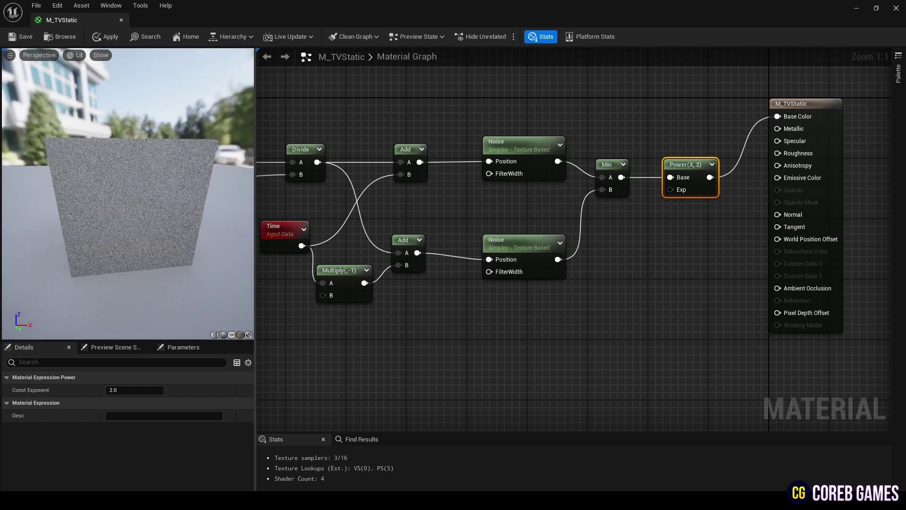
Save the M_TVStatic material and close its editor
scroll(522, 194, "down", 3)
left_click(21, 36)
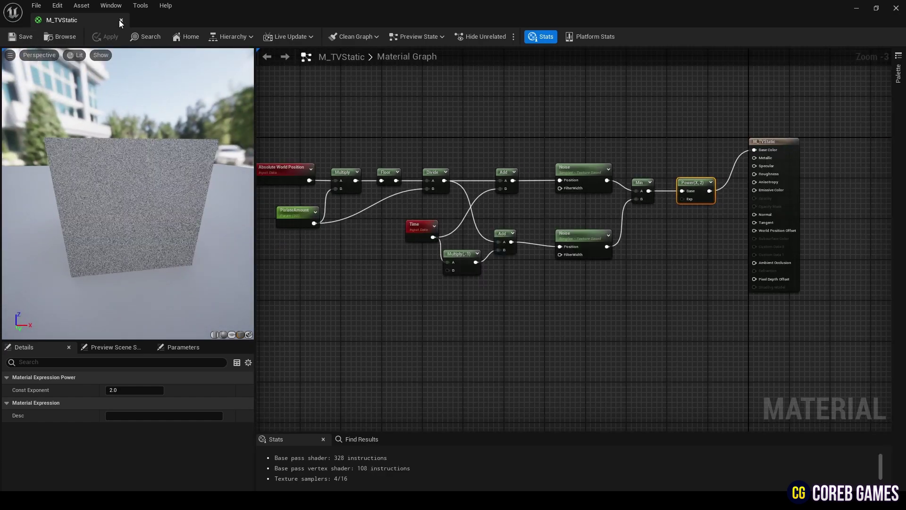
left_click(121, 20)
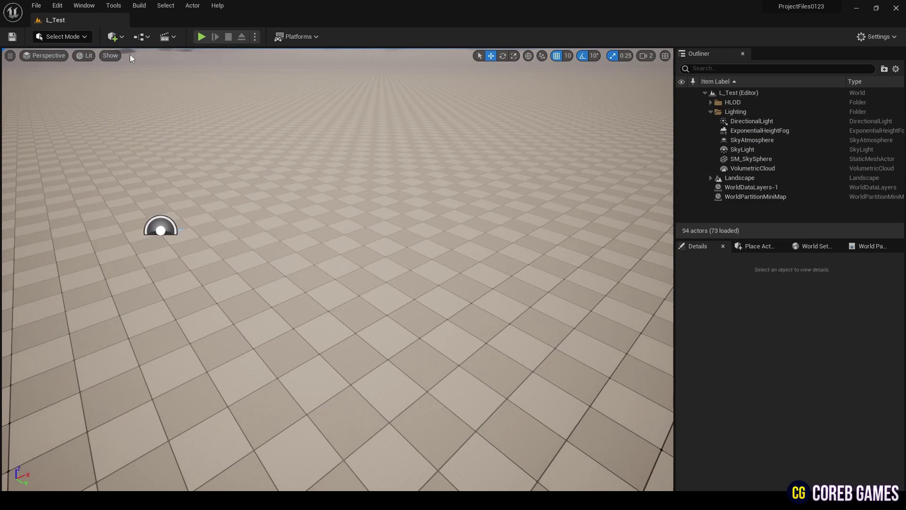
Place a Cube shape in the L_Test level and show its details
left_click(767, 246)
left_click(777, 279)
left_click_drag(716, 312, 335, 185)
left_click(702, 247)
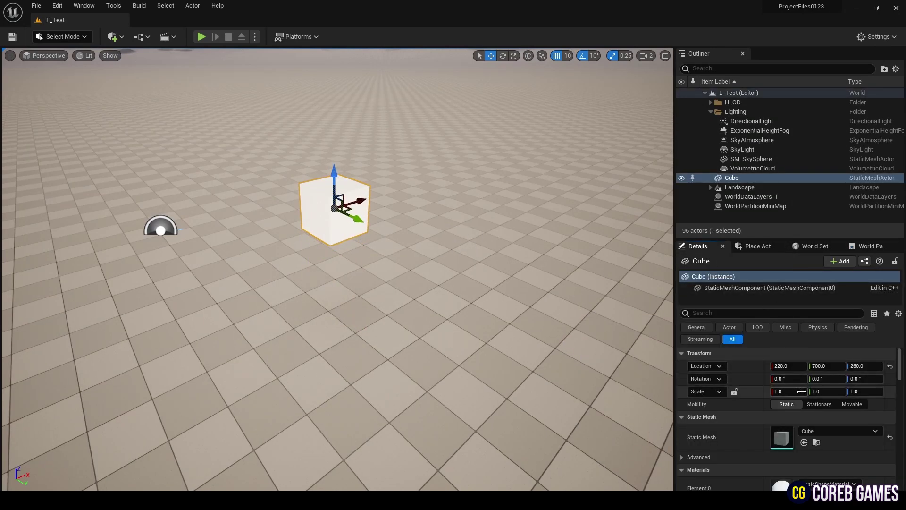
Set the cube's scale to 2 on all three axes
left_click(864, 393)
type("2")
key("Return")
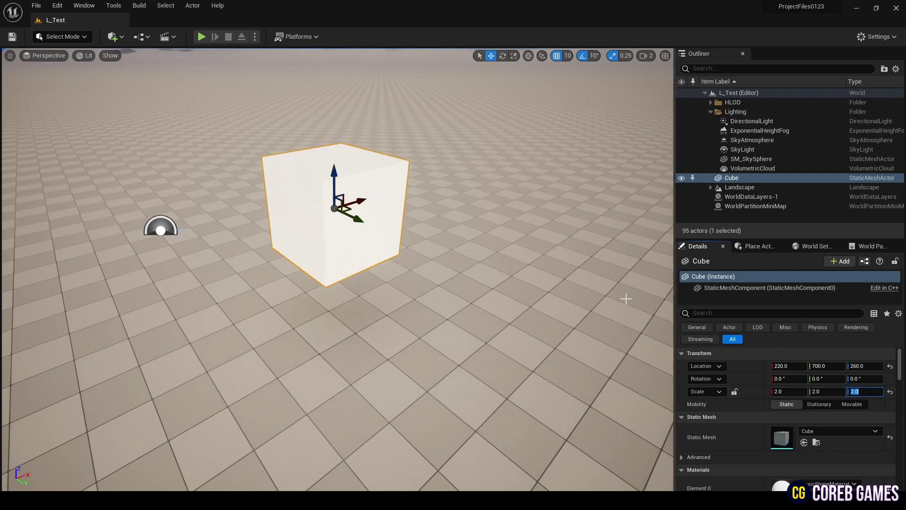
Apply the M_TVStatic material from the project content to the cube in the level
right_click_drag(626, 298, 640, 276)
key("w")
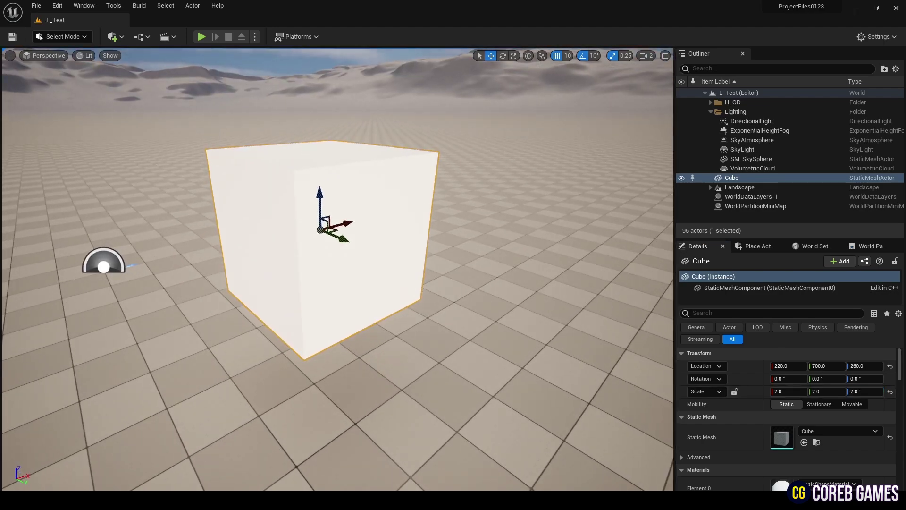
key("ctrl+space")
left_click_drag(299, 374, 330, 227)
right_click_drag(378, 216, 397, 208)
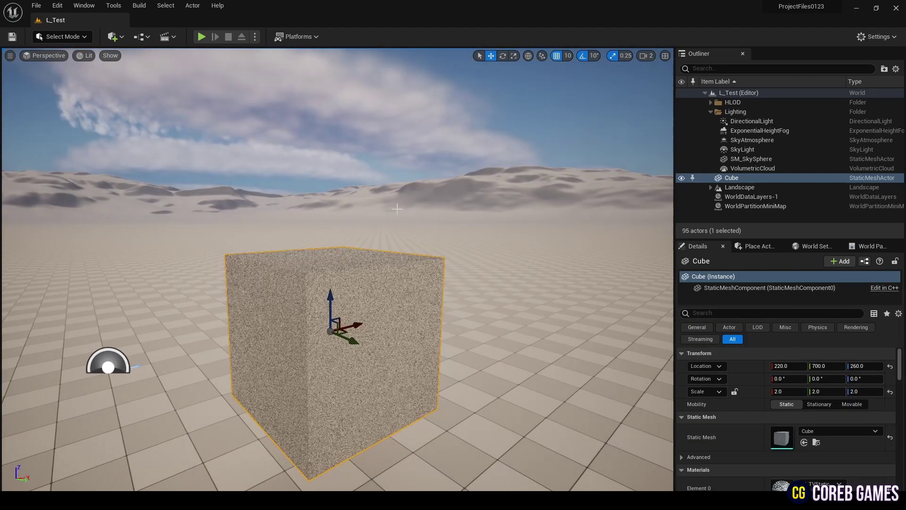
Switch the viewport to Game View and examine the static effect on the cube up close and from farther away
key("g")
key("w")
right_click_drag(471, 203, 454, 214)
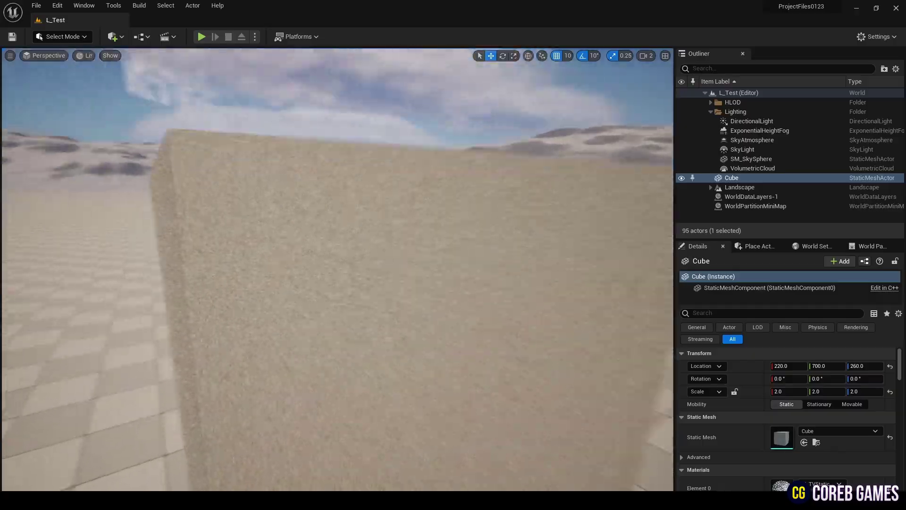
key("w")
key("s")
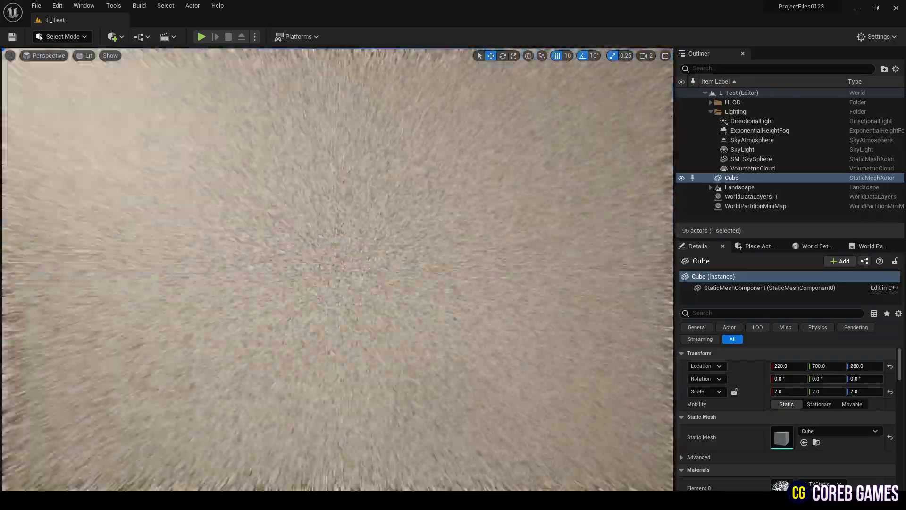
key("s")
key("w")
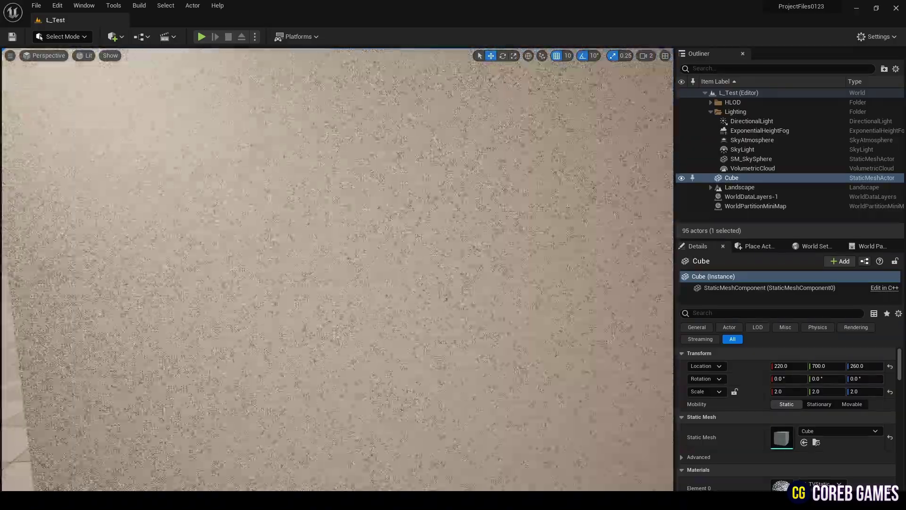
key("s")
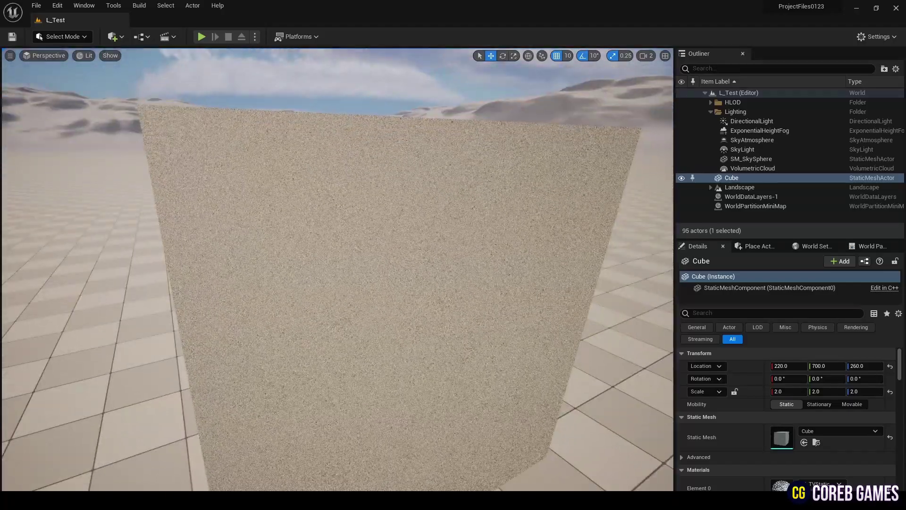
right_click_drag(478, 201, 479, 201)
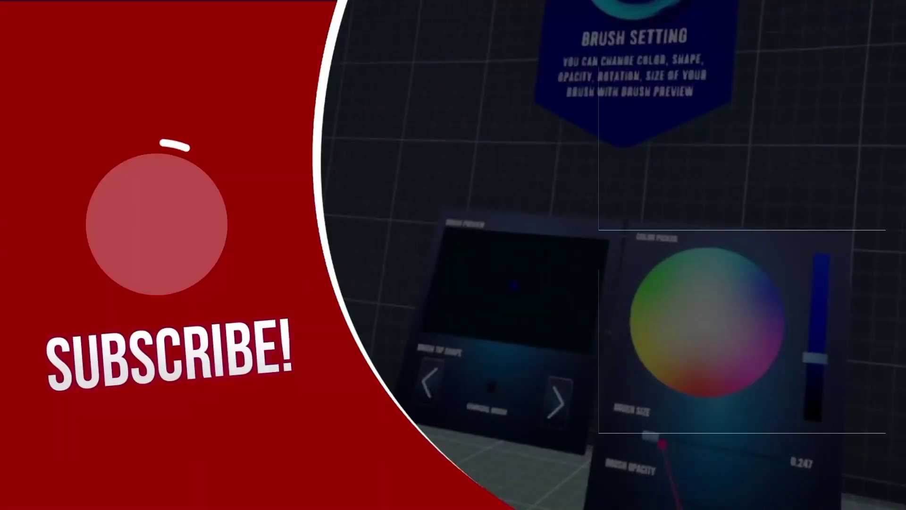